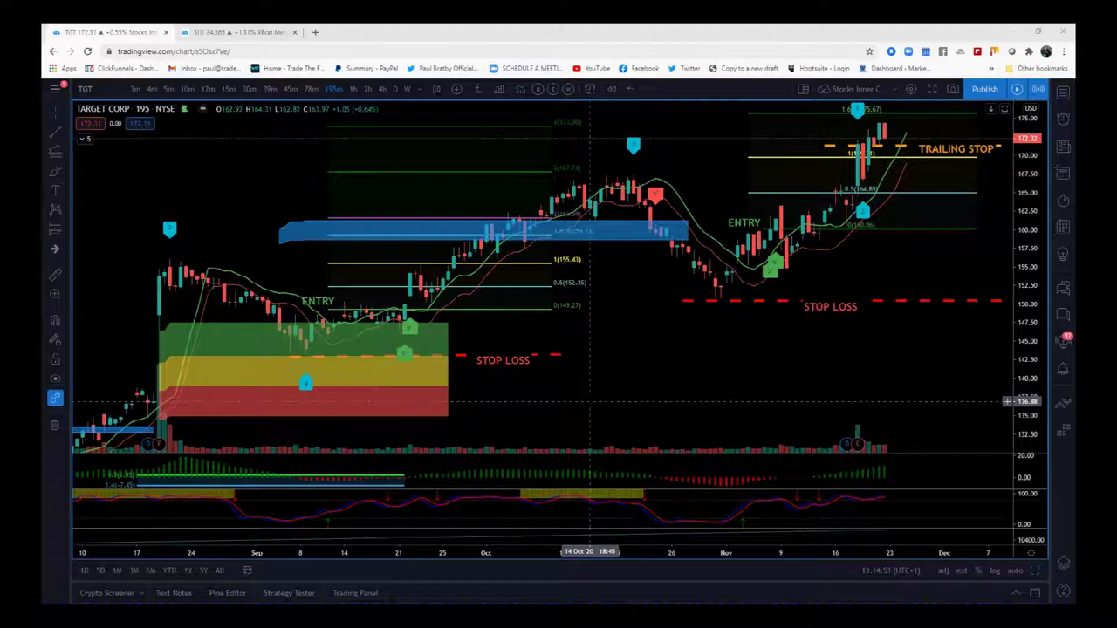
- Frame the August–September demand zone, first entry and stop loss, with the 1.618 level near 159.23
drag(729, 388, 930, 379)
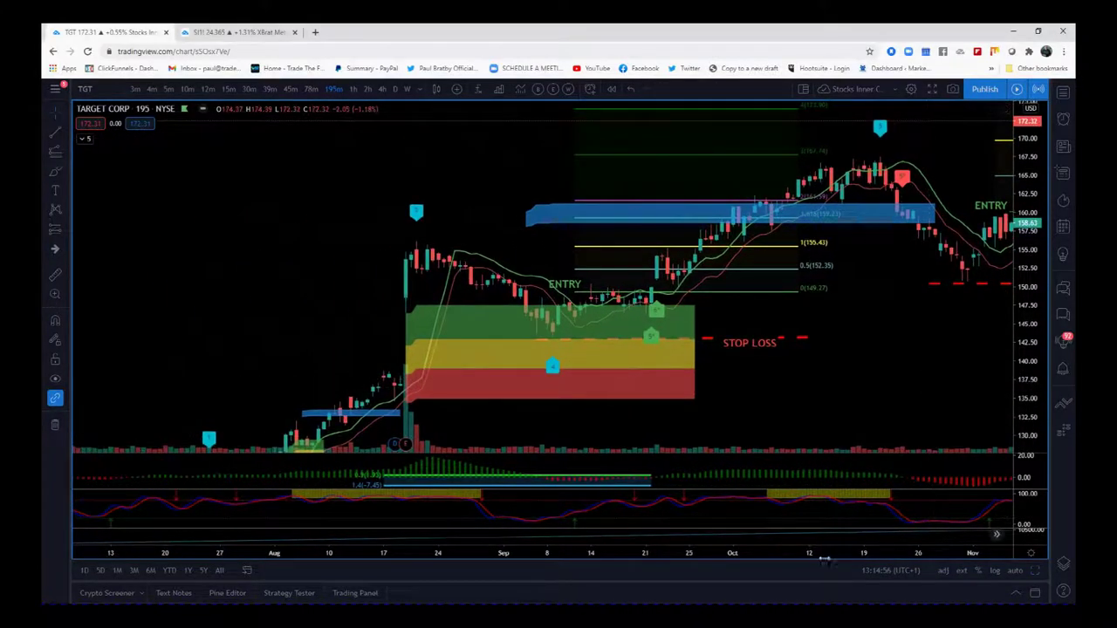
scroll(825, 555, up, 5)
drag(653, 399, 857, 392)
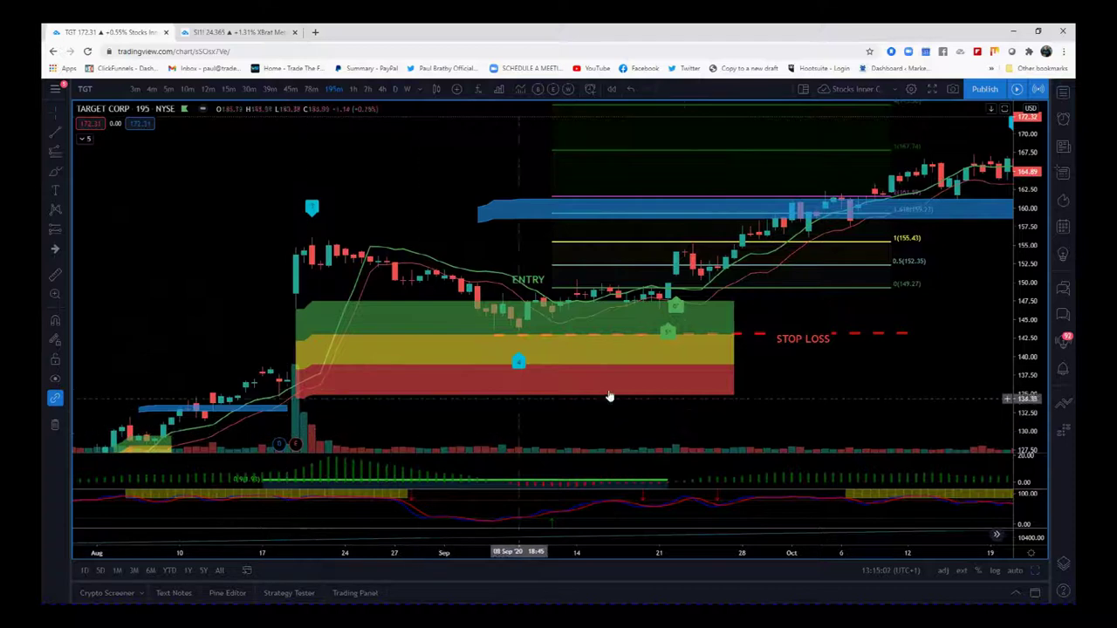
drag(1027, 403, 1032, 366)
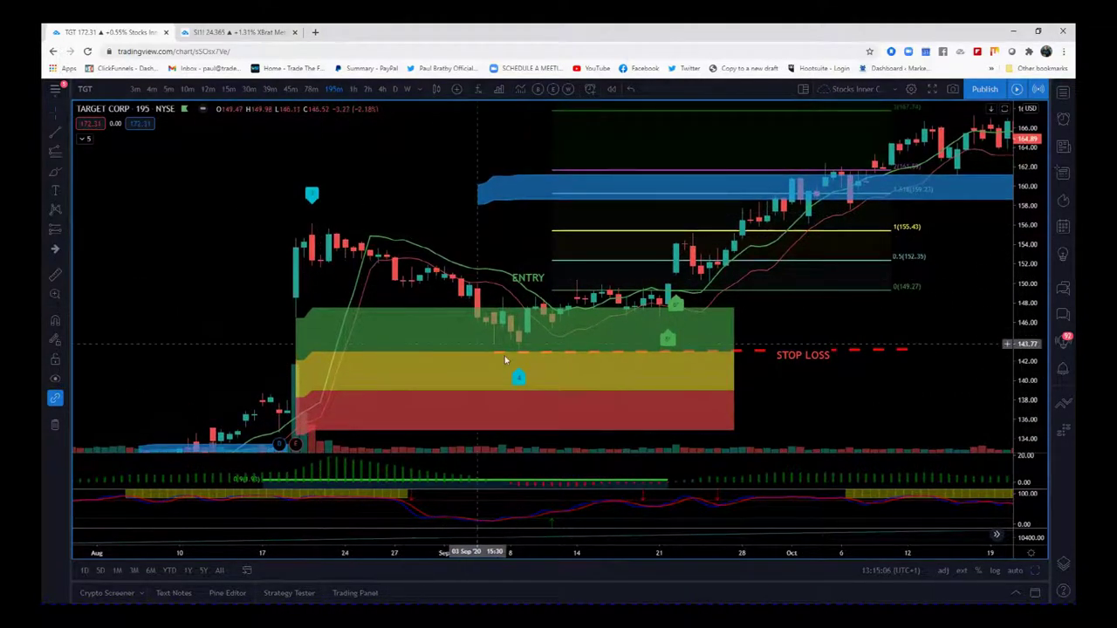
drag(733, 367, 766, 321)
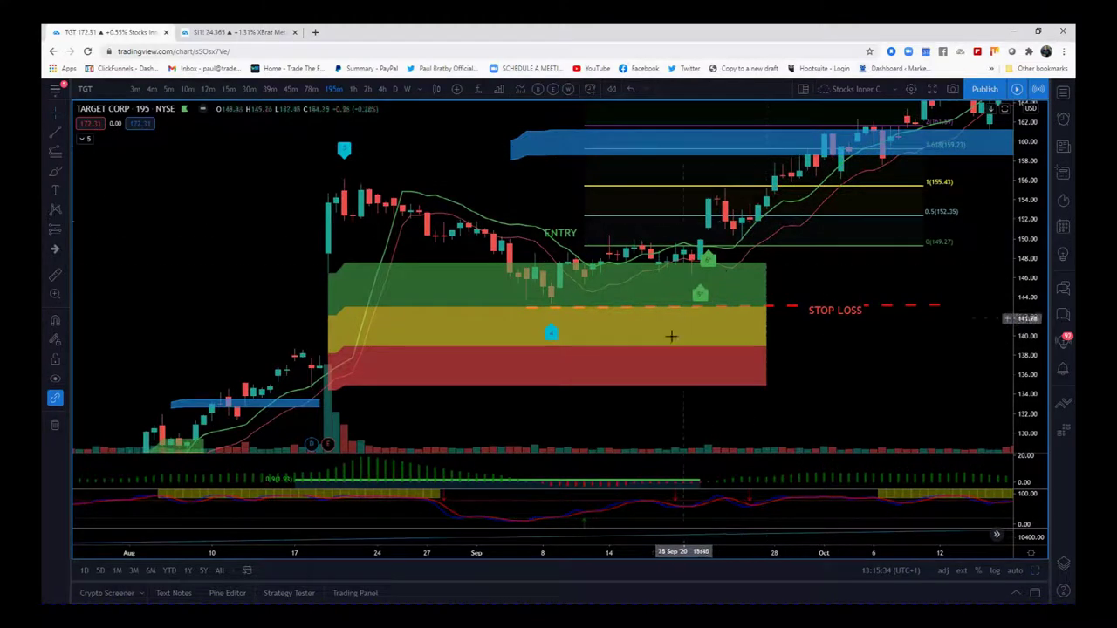
- Enlarge the MACD histogram pane and the bottom oscillator pane below the TGT price chart
drag(986, 454, 1007, 385)
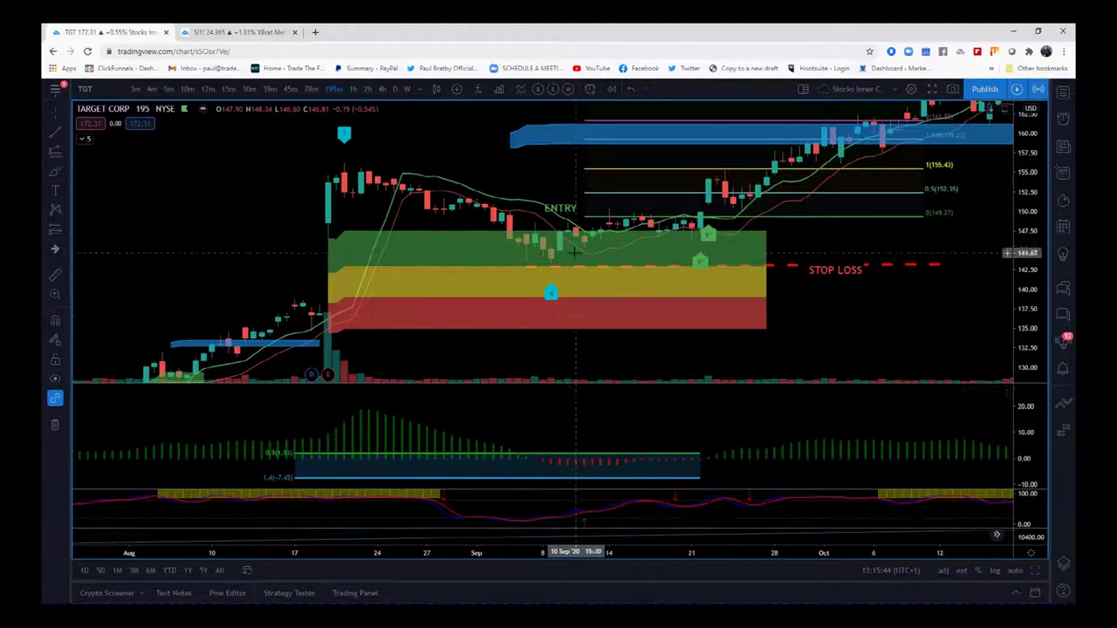
drag(549, 489, 550, 443)
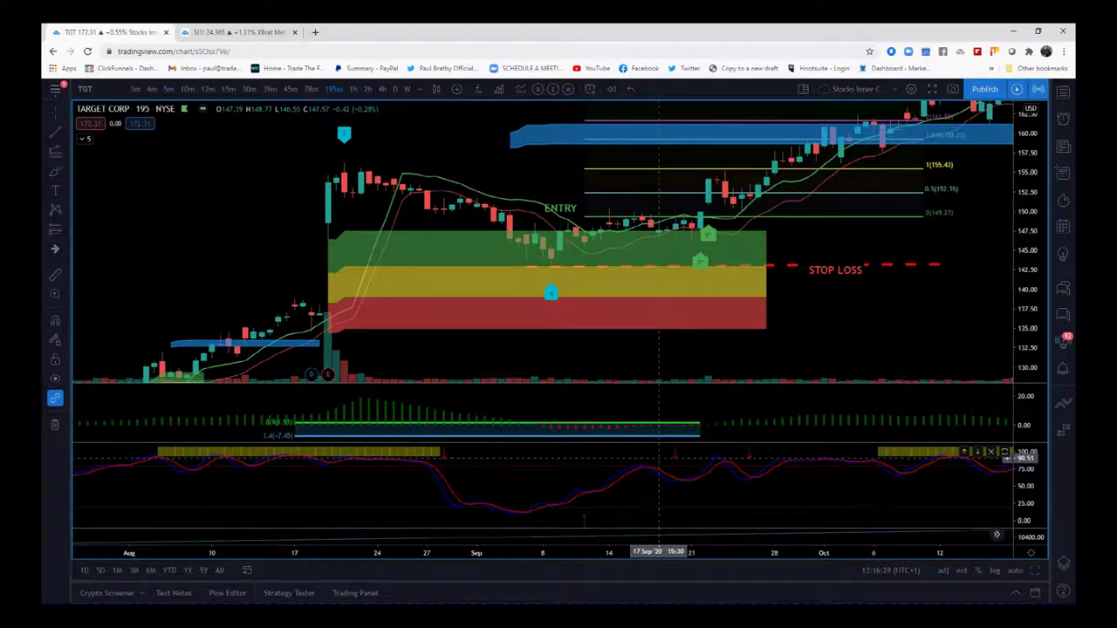
drag(675, 444, 675, 506)
- Shrink the indicator panes and re-center the first trade with Fibonacci 149.27, 152.35 and 155.43
drag(675, 391, 654, 508)
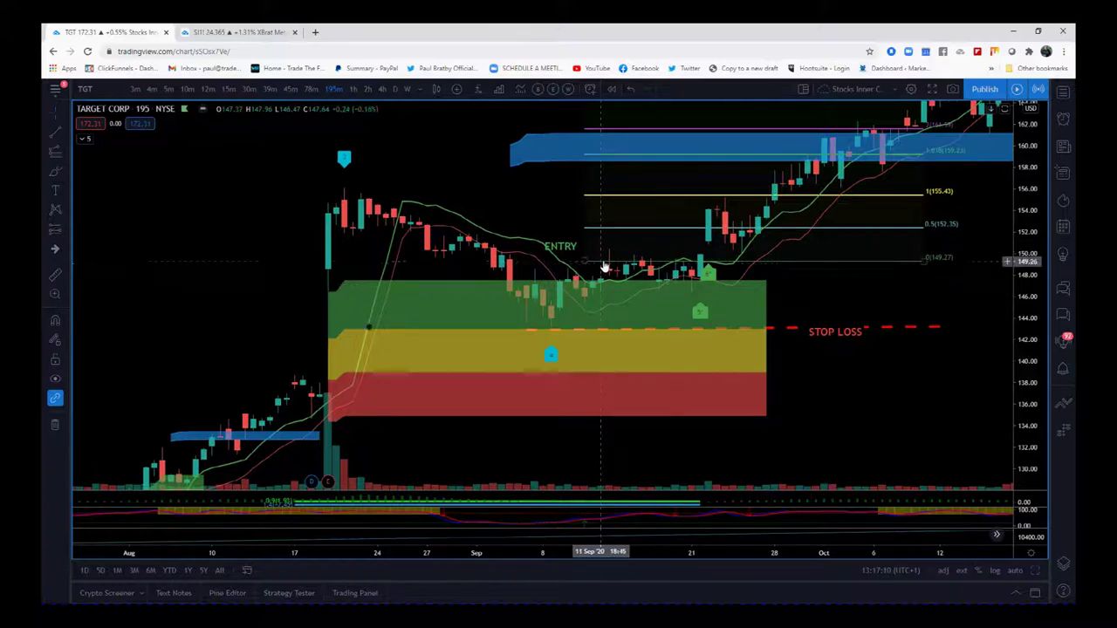
drag(735, 300, 653, 324)
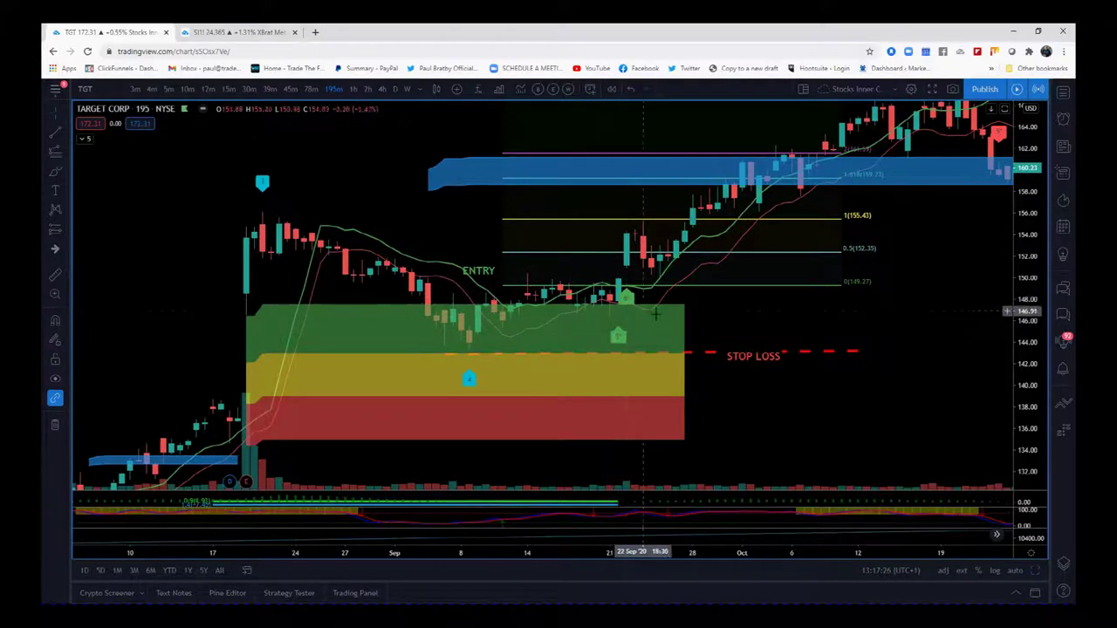
- Zoom into the September–October bars after the first trade
drag(781, 429, 827, 455)
drag(777, 554, 854, 555)
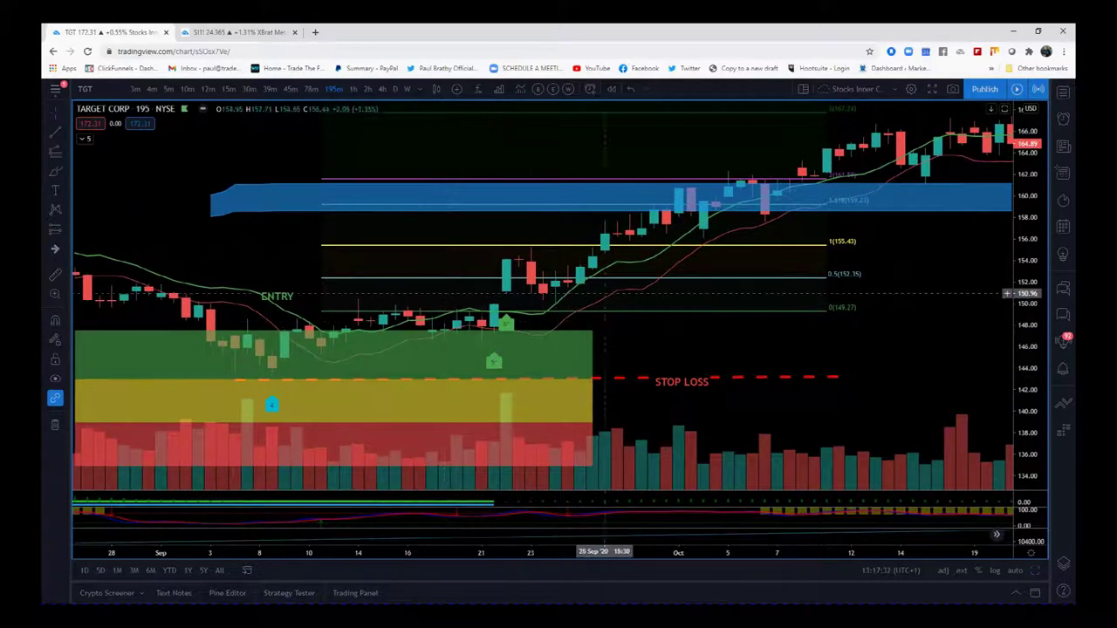
drag(925, 303, 753, 297)
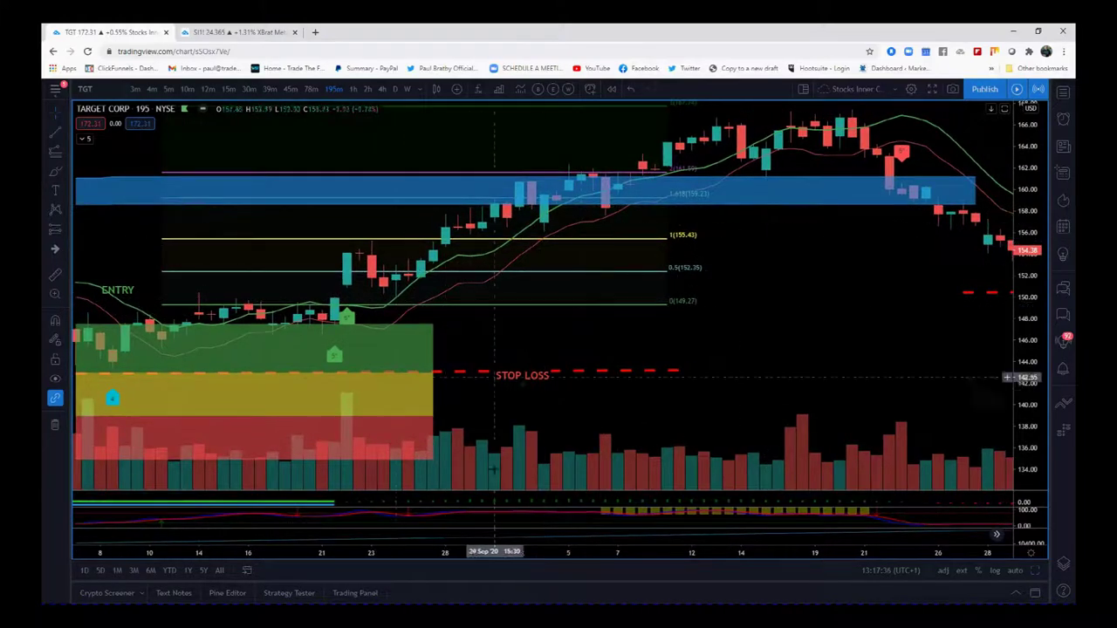
drag(486, 552, 611, 552)
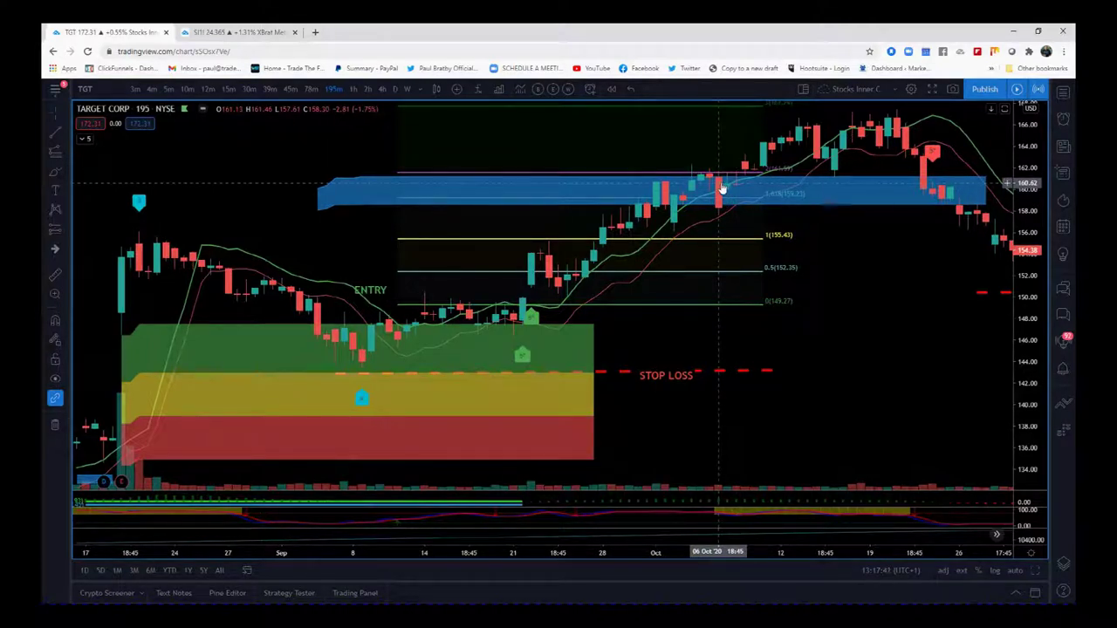
- Advance to the second November entry and zoom out to show both trade setups
drag(821, 235, 672, 226)
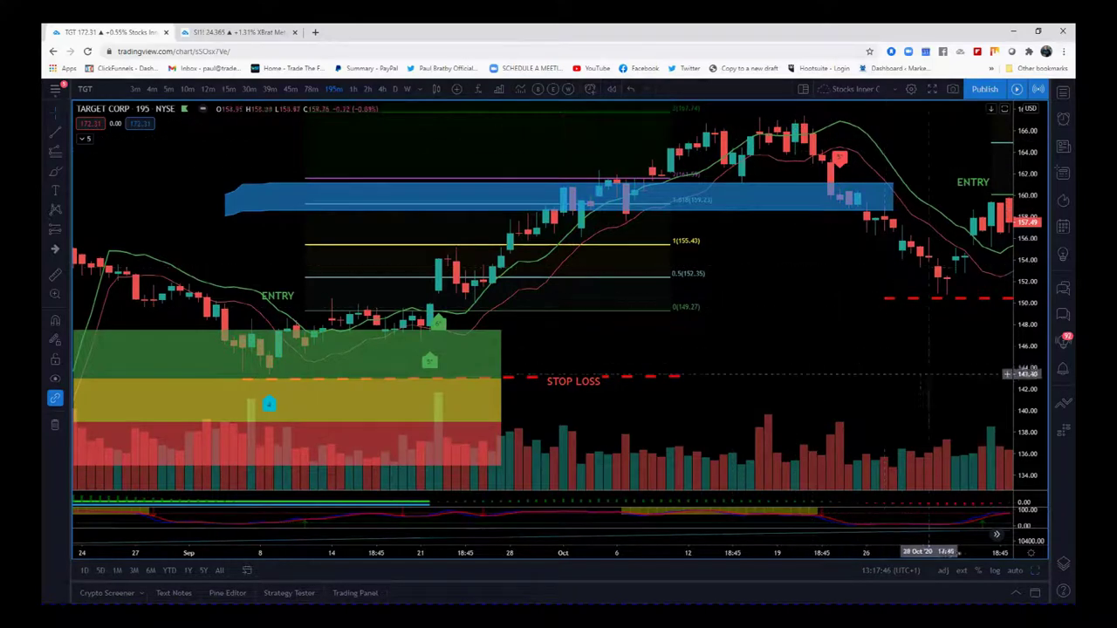
drag(931, 339, 804, 327)
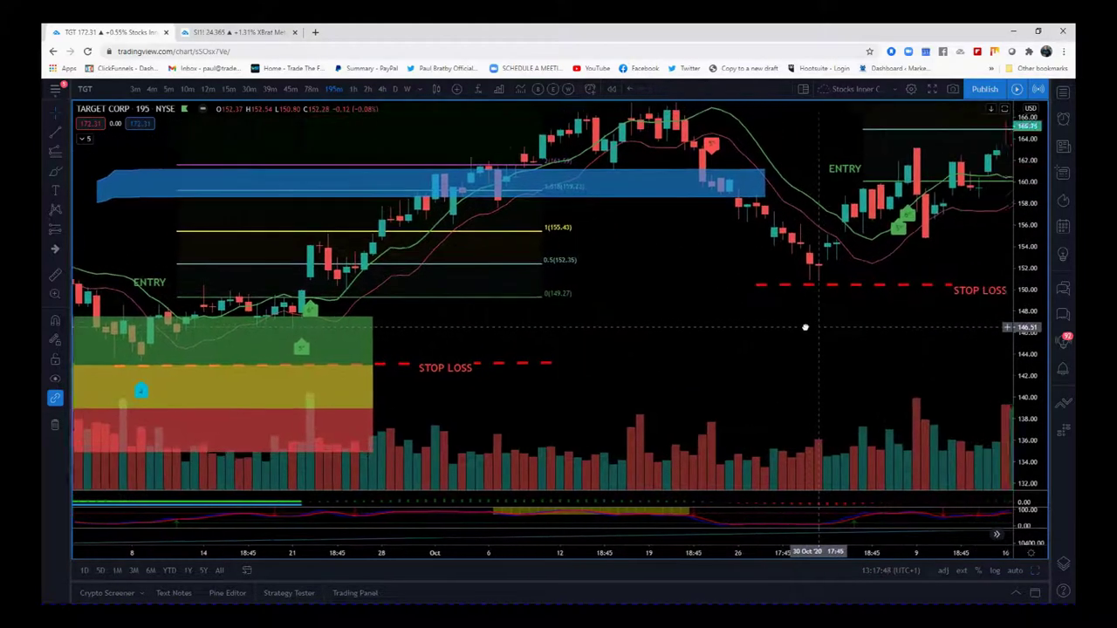
scroll(545, 534, down, 2)
scroll(782, 557, down, 1)
drag(829, 416, 703, 399)
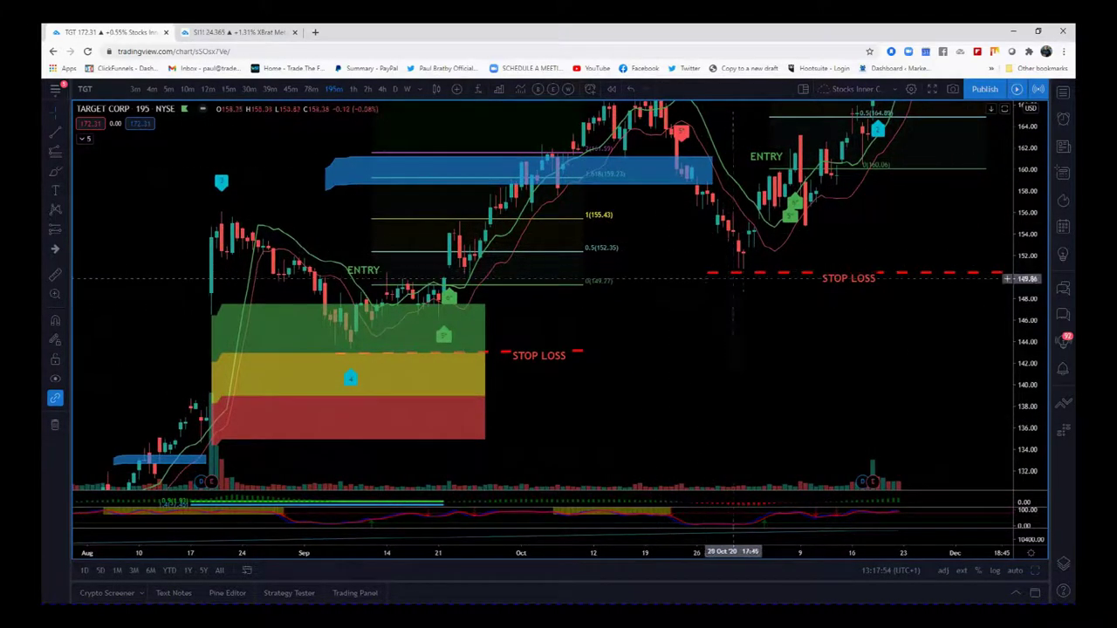
- Frame both stop losses and enlarge the MACD and oscillator panes beneath both trades
drag(729, 273, 713, 312)
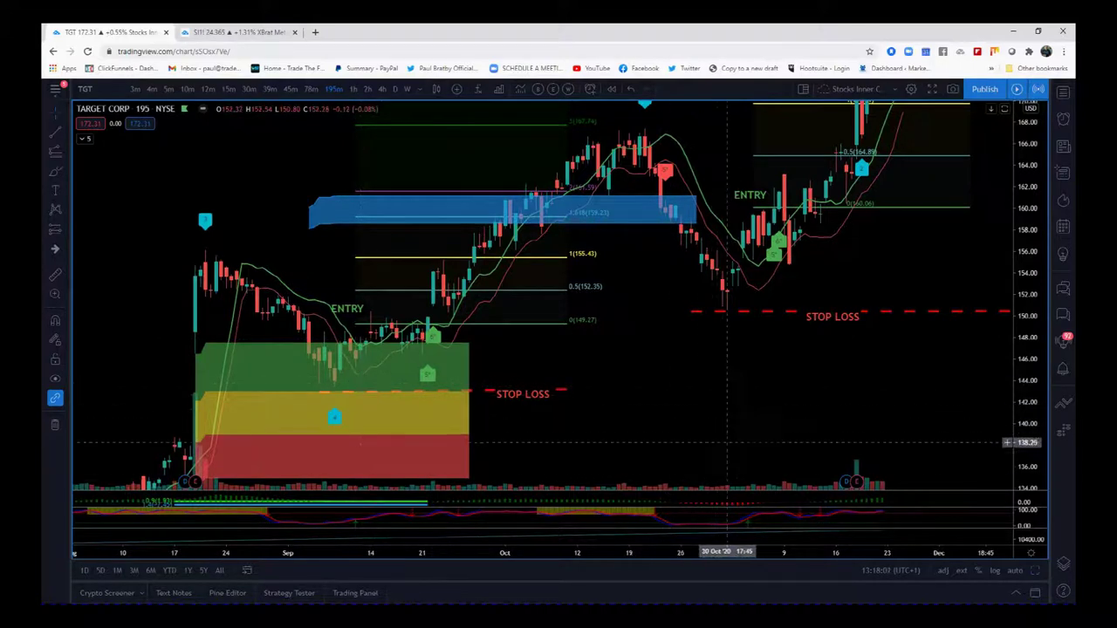
drag(722, 494, 709, 447)
drag(709, 509, 721, 394)
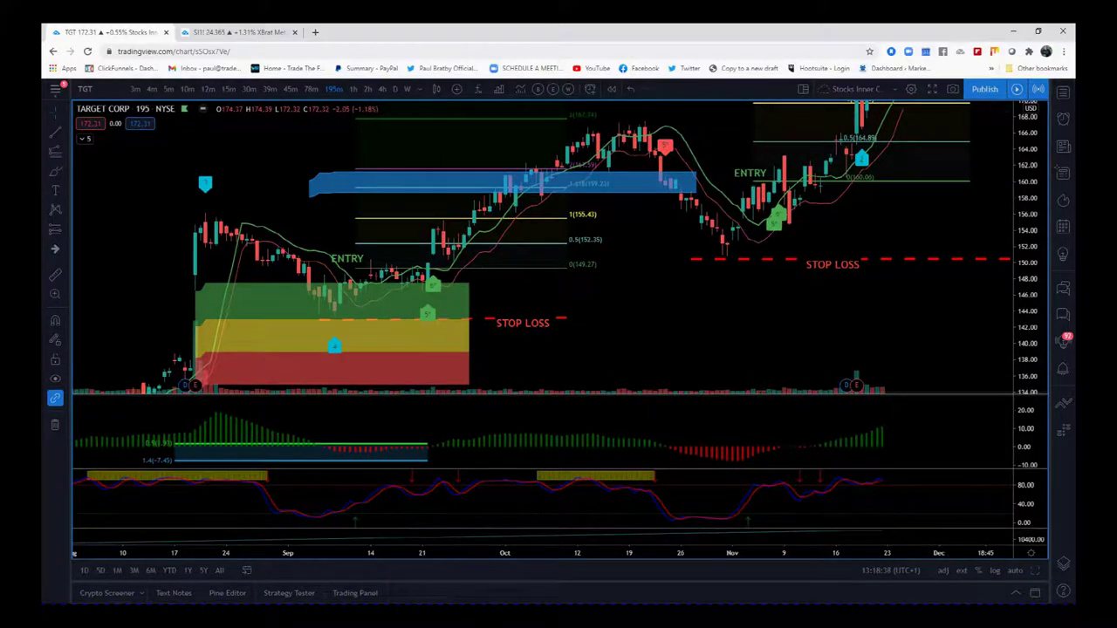
- Enlarge the price pane and zoom out to show both trades and the trailing stop near 174
drag(776, 552, 672, 551)
drag(681, 349, 692, 410)
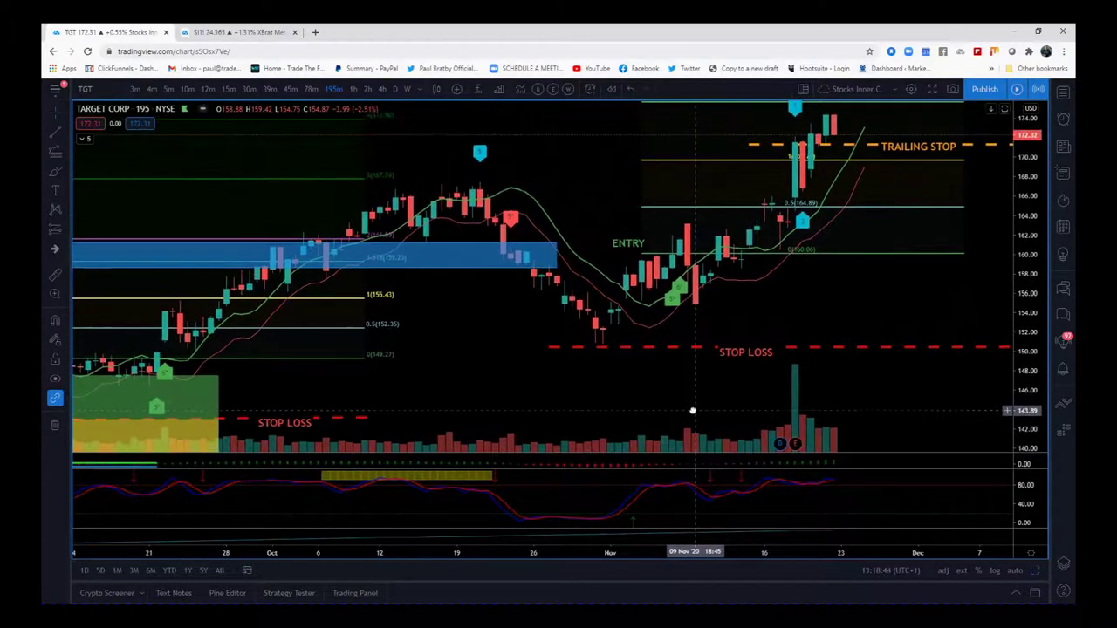
scroll(547, 534, down, 5)
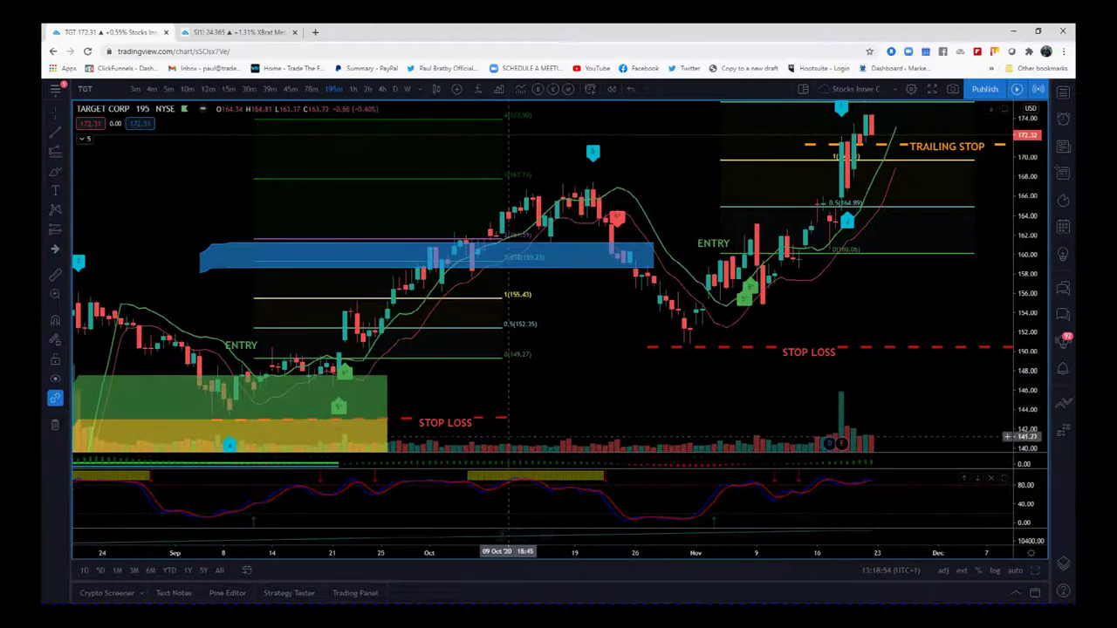
- Center the November trade with its stop loss near 150.5 and 1.618 level at 175.67
drag(472, 394, 651, 324)
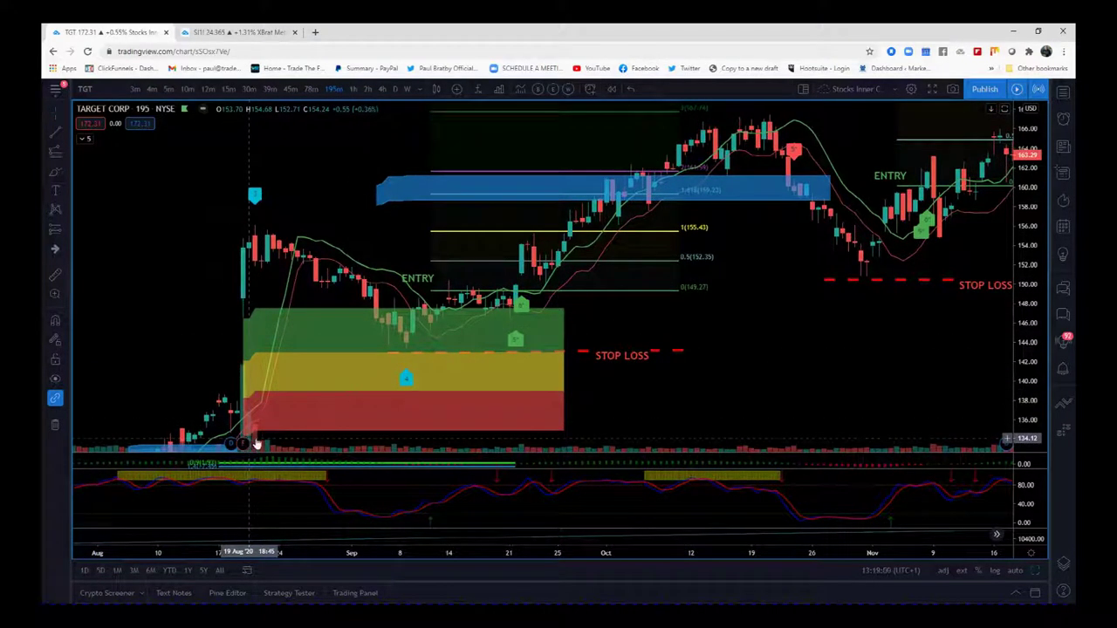
drag(885, 360, 736, 396)
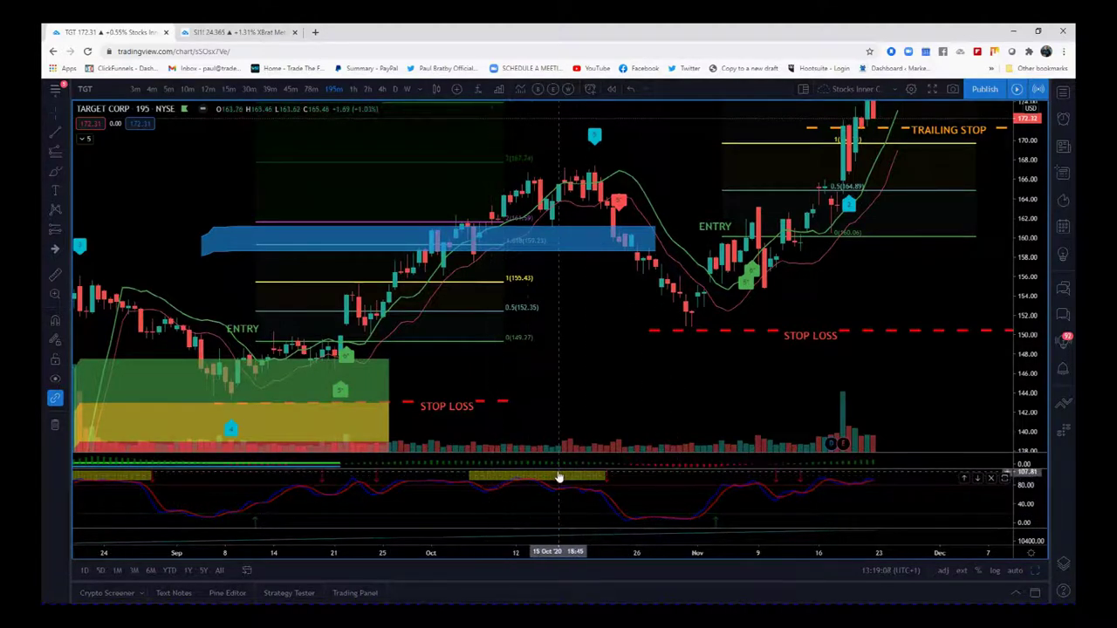
drag(713, 551, 618, 551)
drag(916, 377, 904, 407)
drag(951, 332, 883, 347)
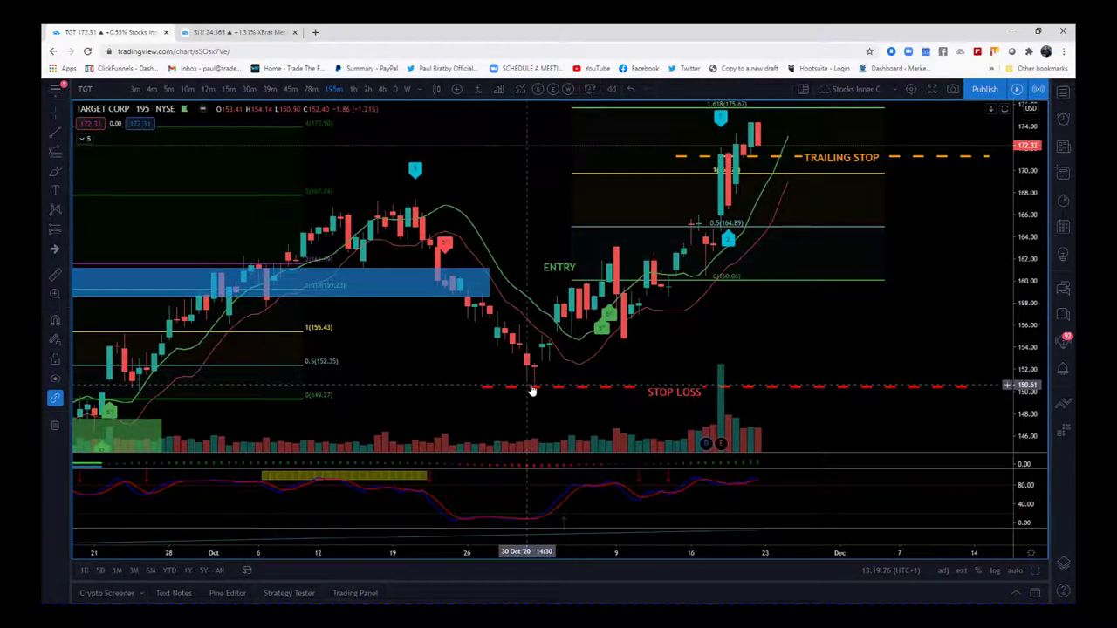
- Stretch the price scale on the November trade, showing its trailing stop near 171
drag(1036, 262, 1037, 357)
drag(550, 373, 816, 377)
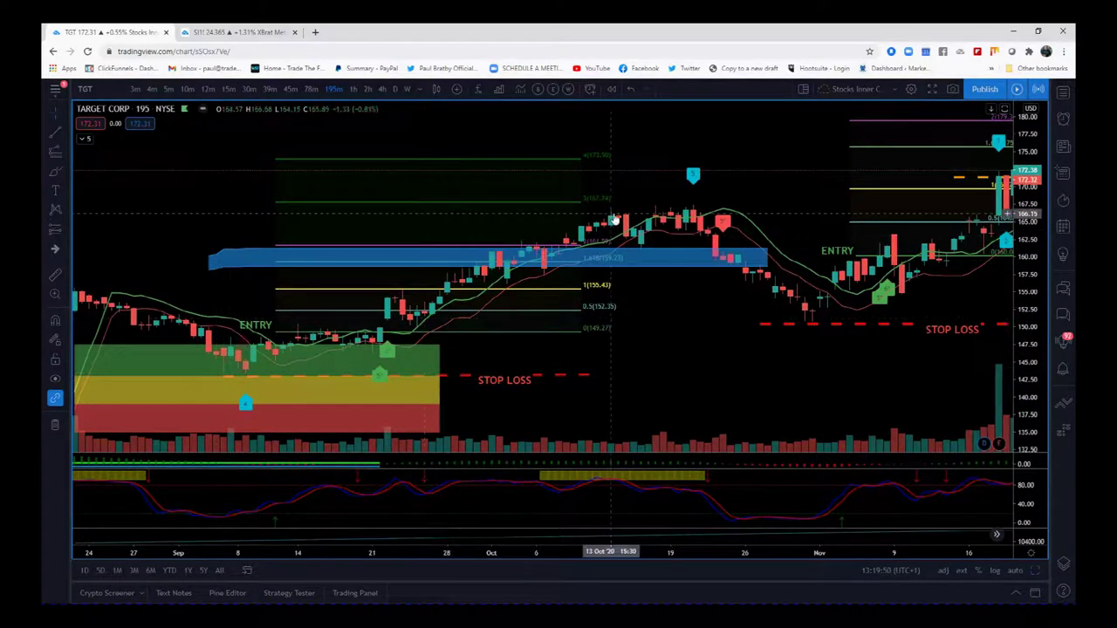
drag(854, 380, 585, 375)
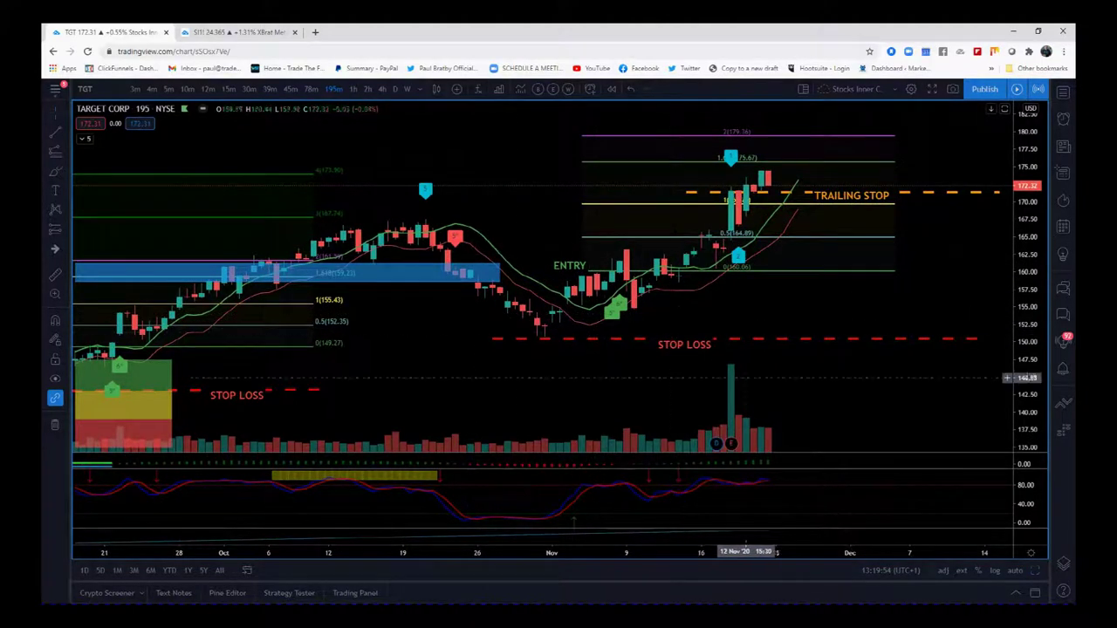
drag(810, 530, 741, 552)
drag(1025, 392, 1012, 356)
drag(873, 353, 852, 356)
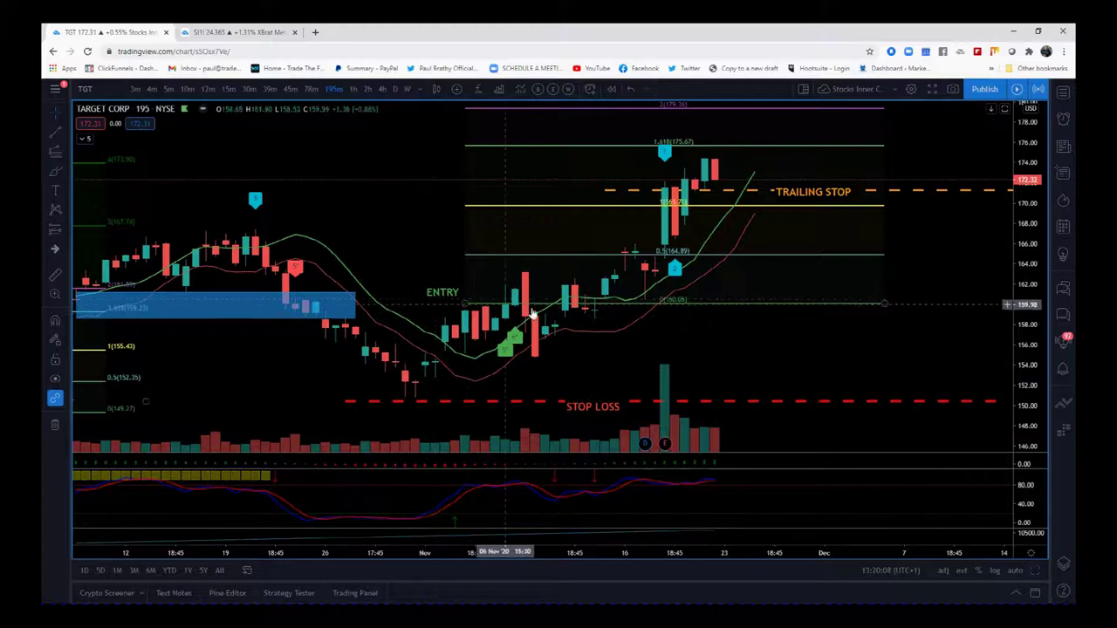
drag(729, 326, 703, 326)
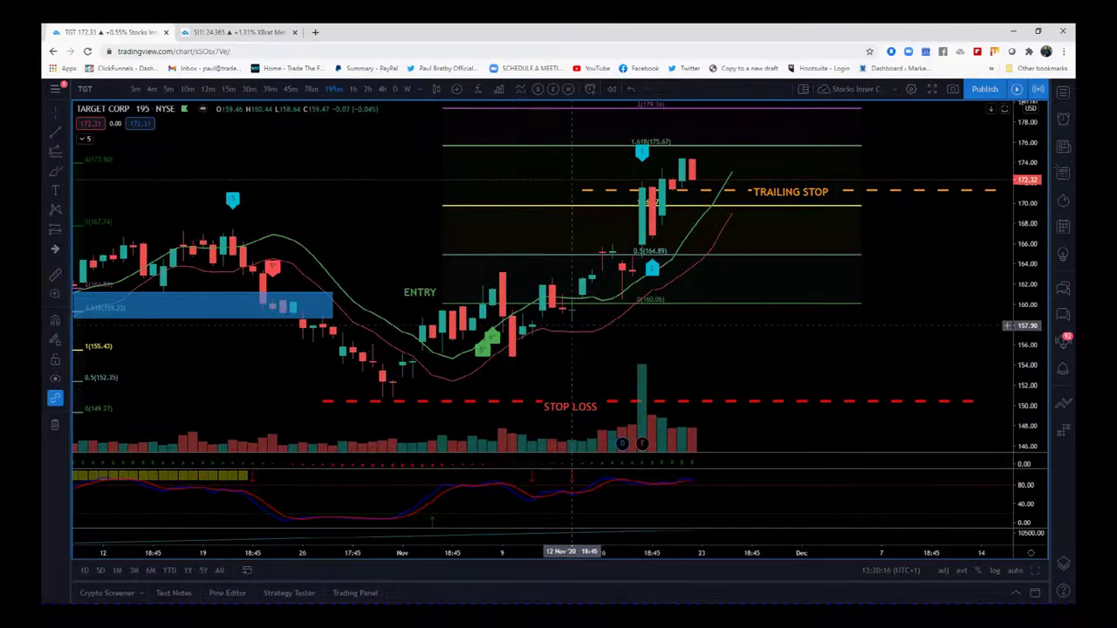
drag(737, 341, 600, 334)
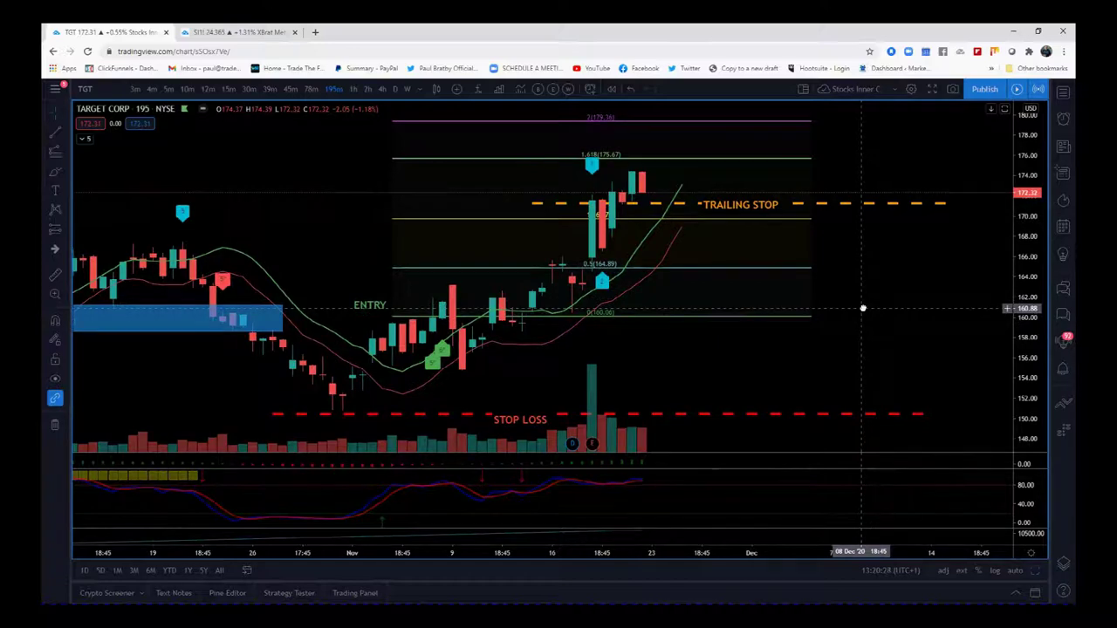
drag(722, 350, 781, 358)
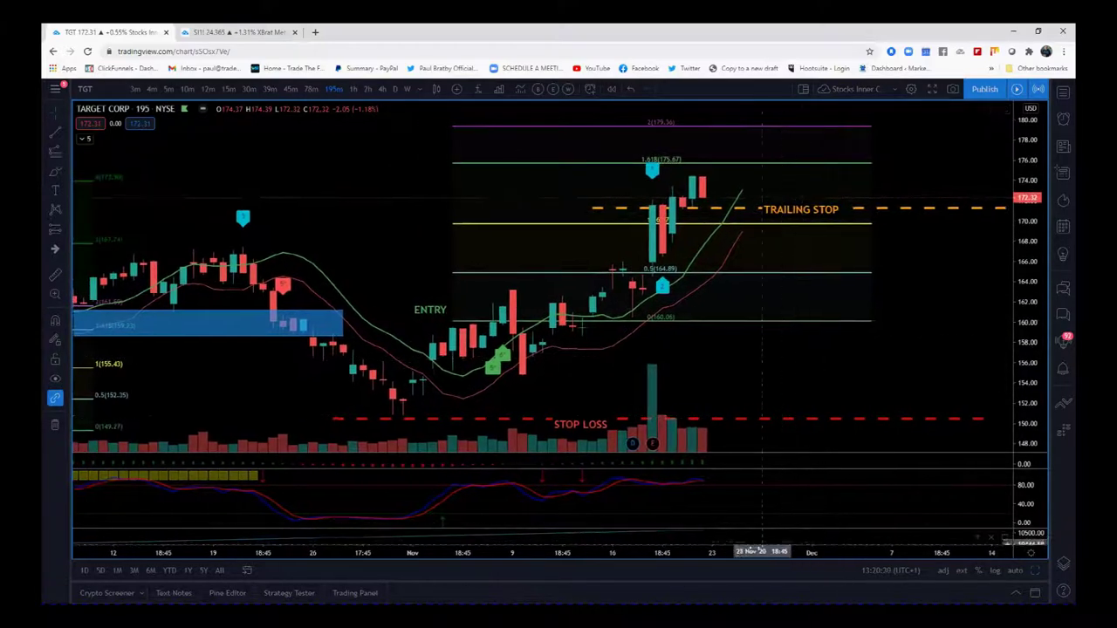
drag(738, 554, 480, 554)
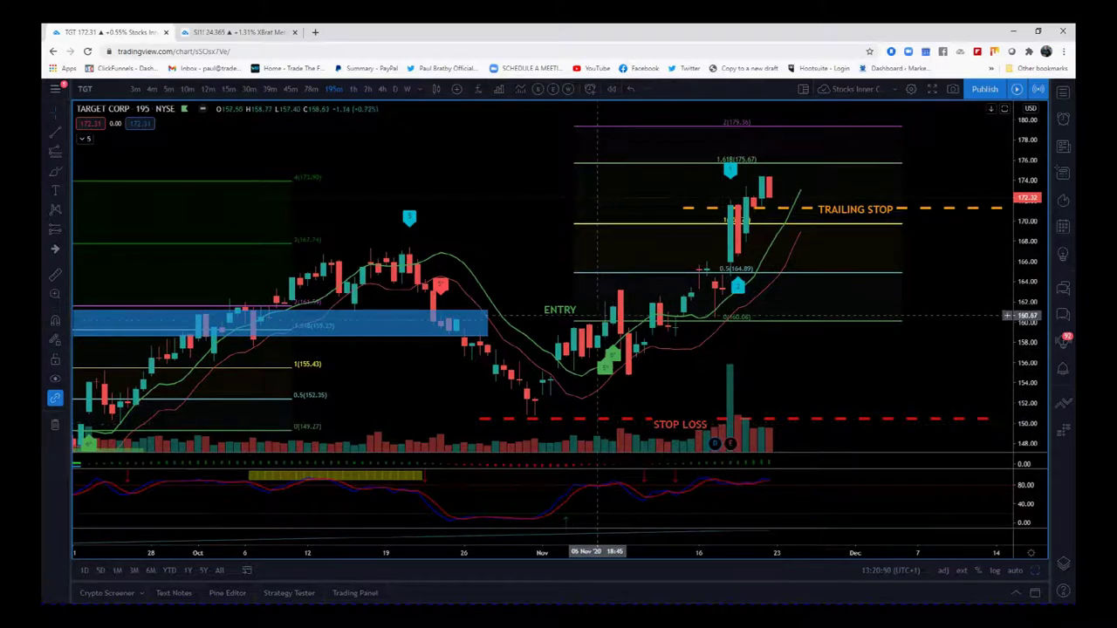
drag(864, 379, 823, 369)
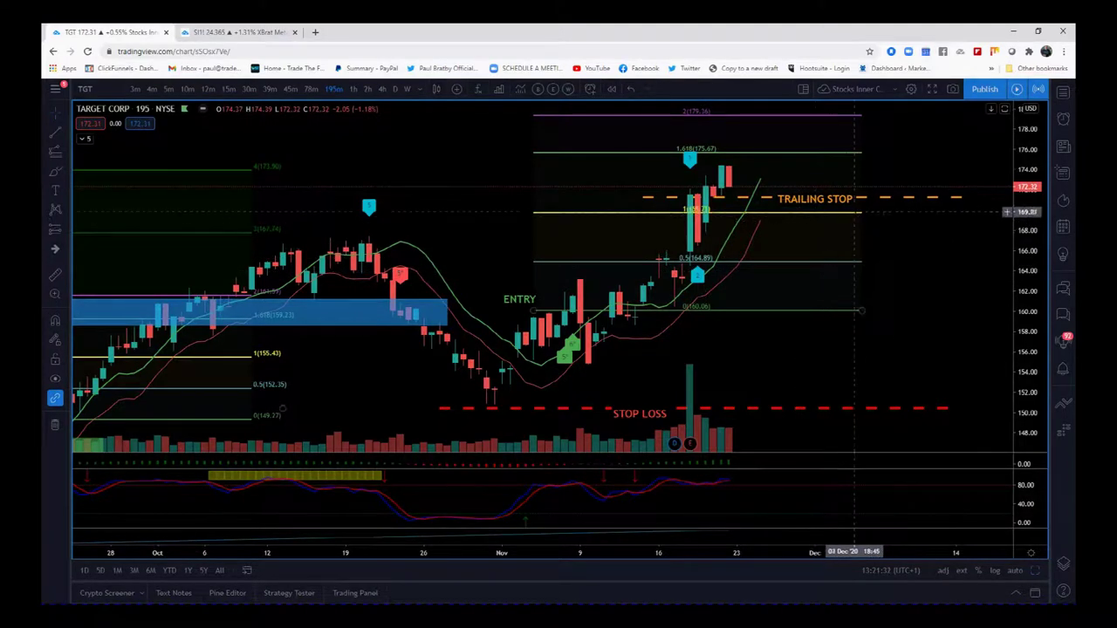
mouse_move(874, 202)
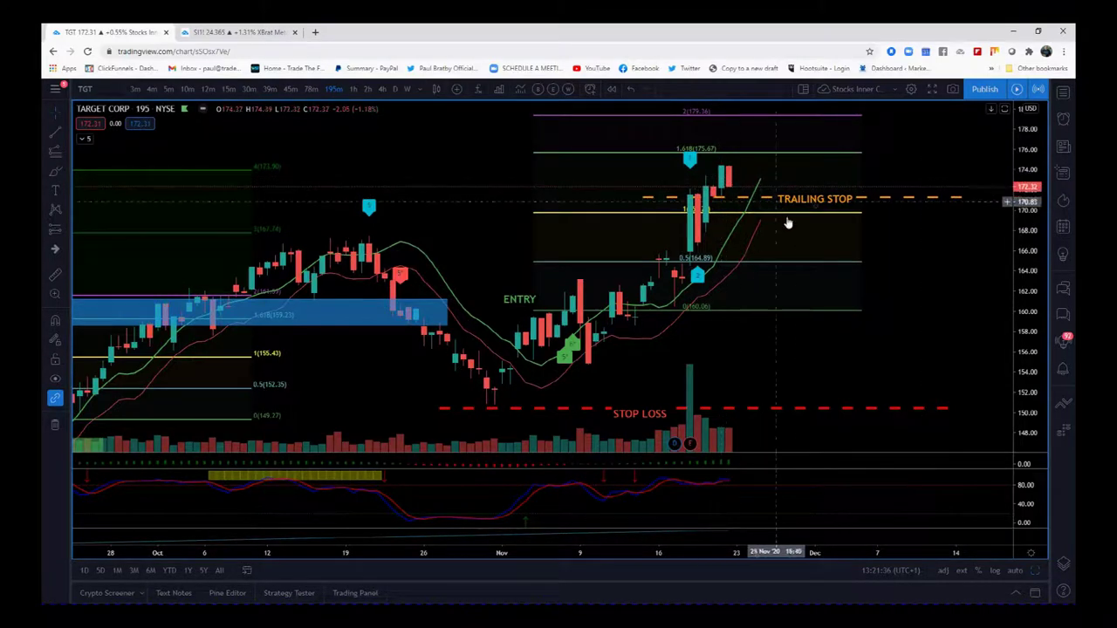
drag(902, 324, 940, 327)
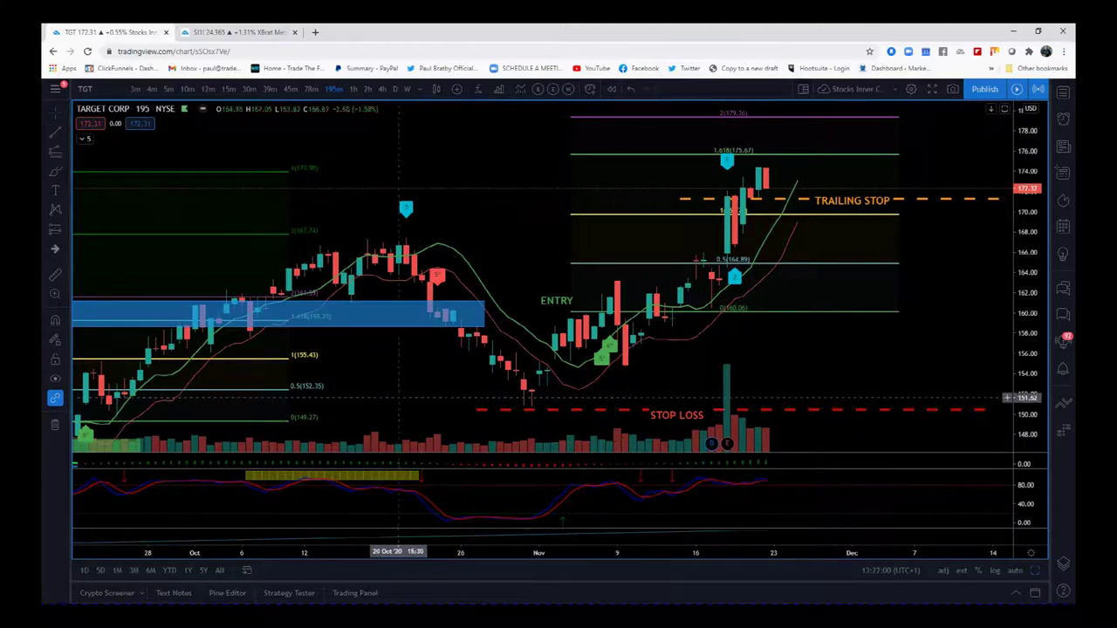
drag(397, 384, 694, 374)
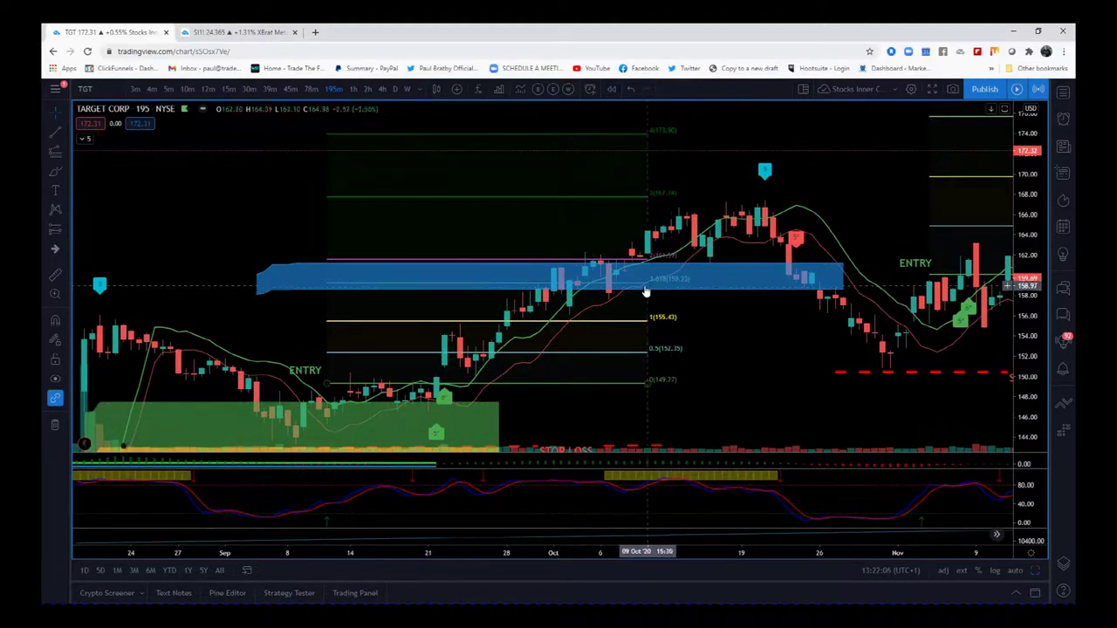
drag(883, 397, 573, 392)
drag(741, 353, 705, 349)
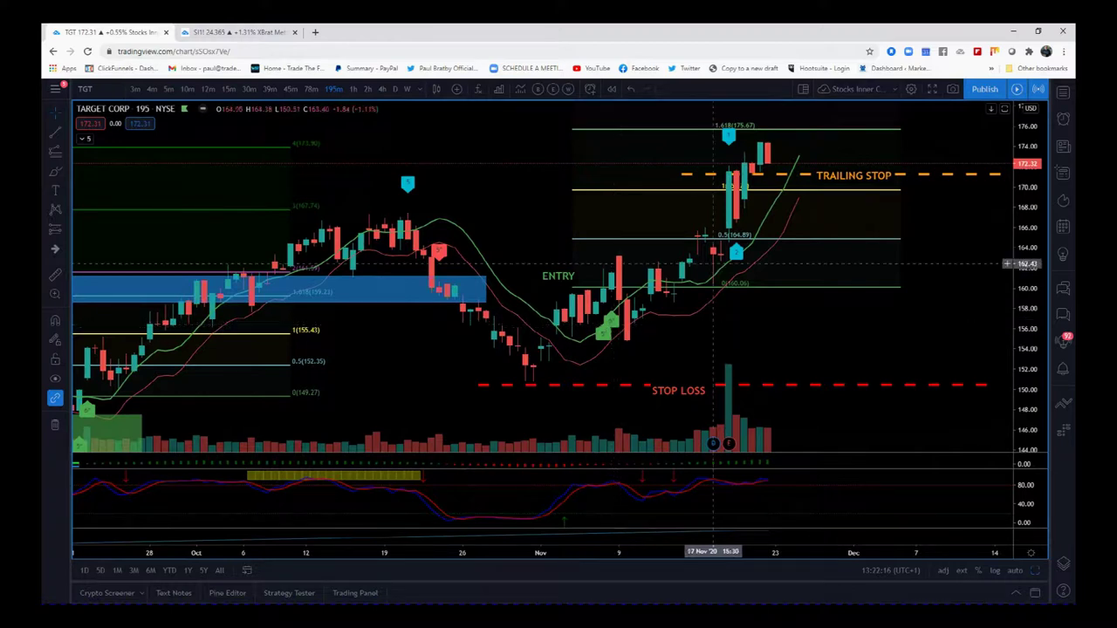
drag(892, 337, 955, 334)
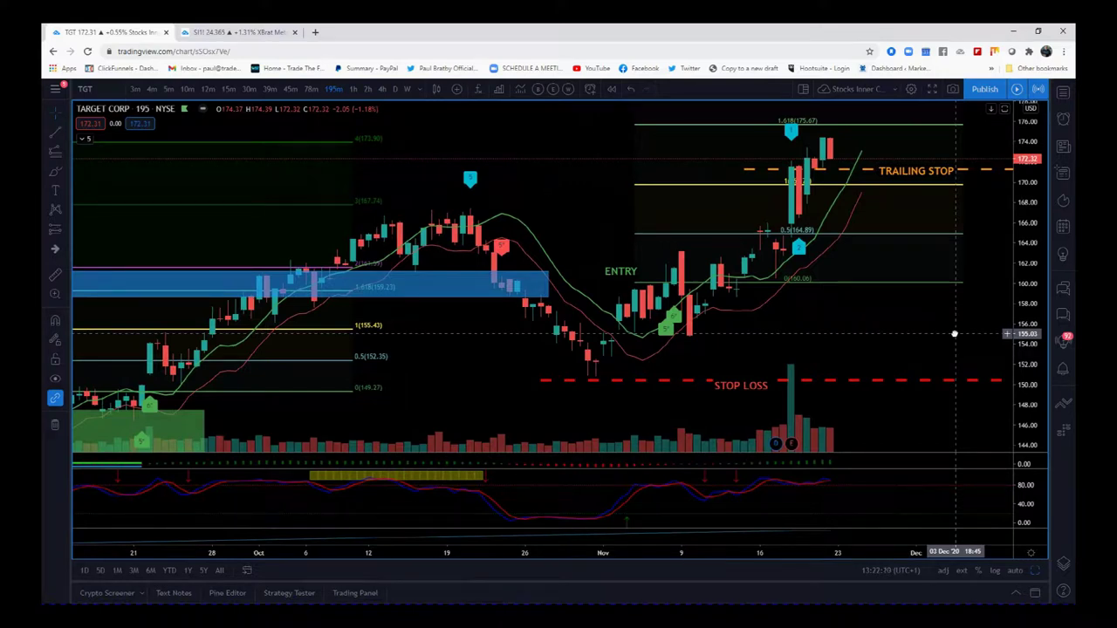